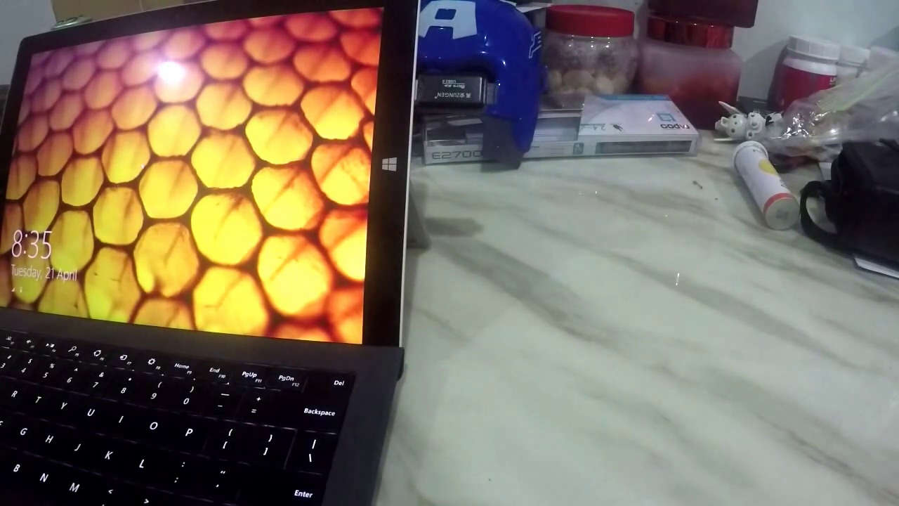
key(space)
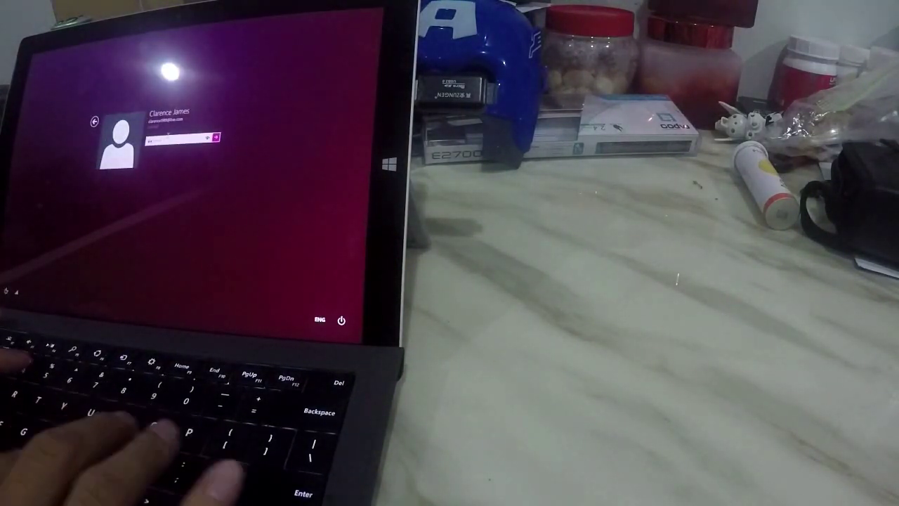
key(Return)
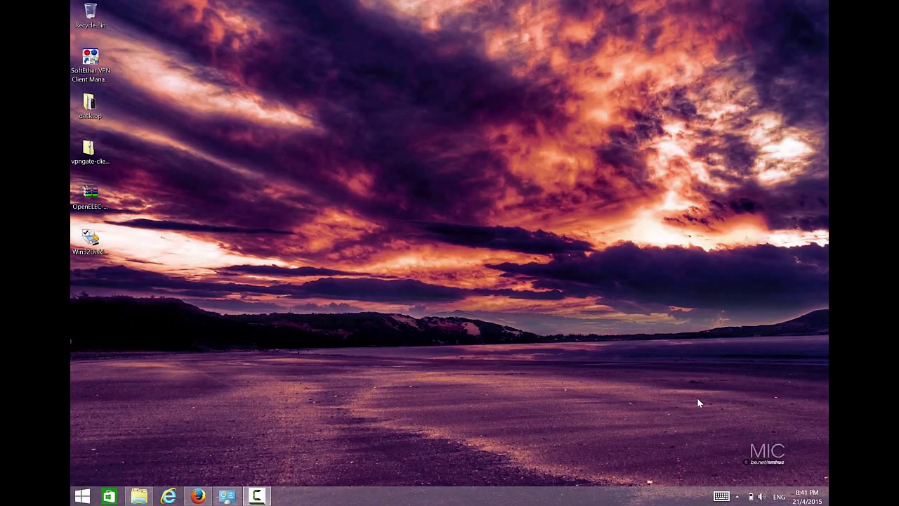
Open the format settings for Removable Disk (D:) from This PC
click(140, 496)
click(291, 380)
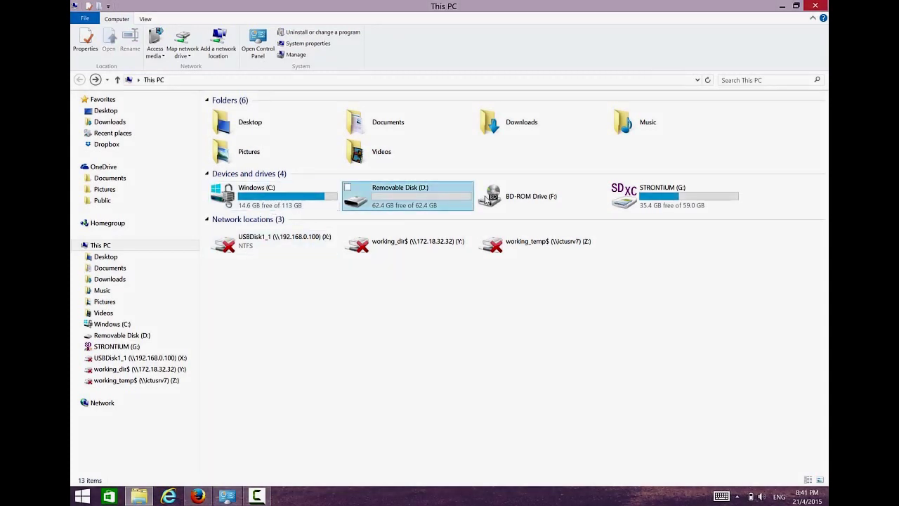
click(393, 199)
right_click(393, 198)
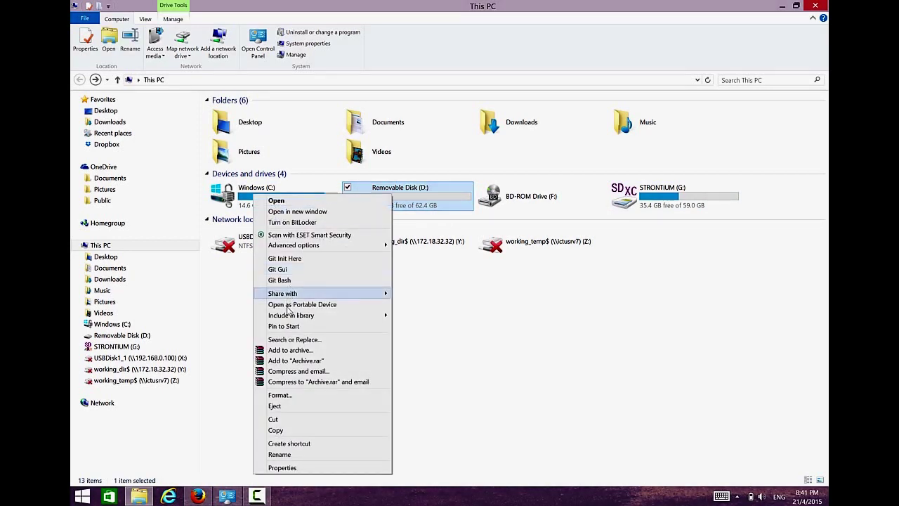
click(298, 396)
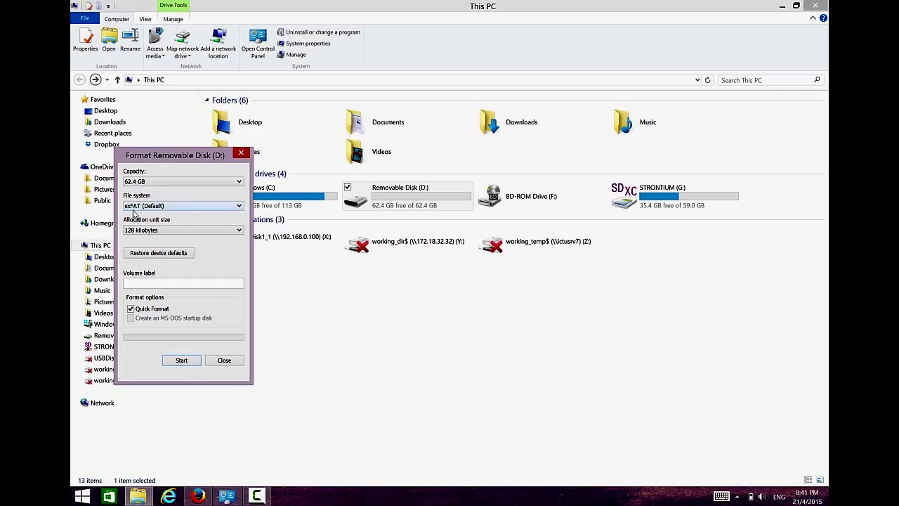
Quick-format Removable Disk (D:) with the default exFAT file system, then close the format dialog and minimize the This PC window
click(146, 207)
click(146, 212)
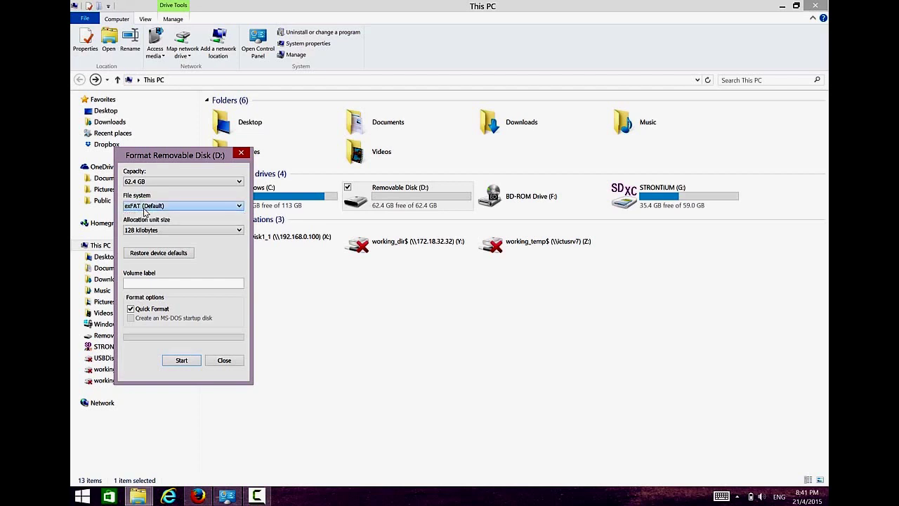
click(184, 361)
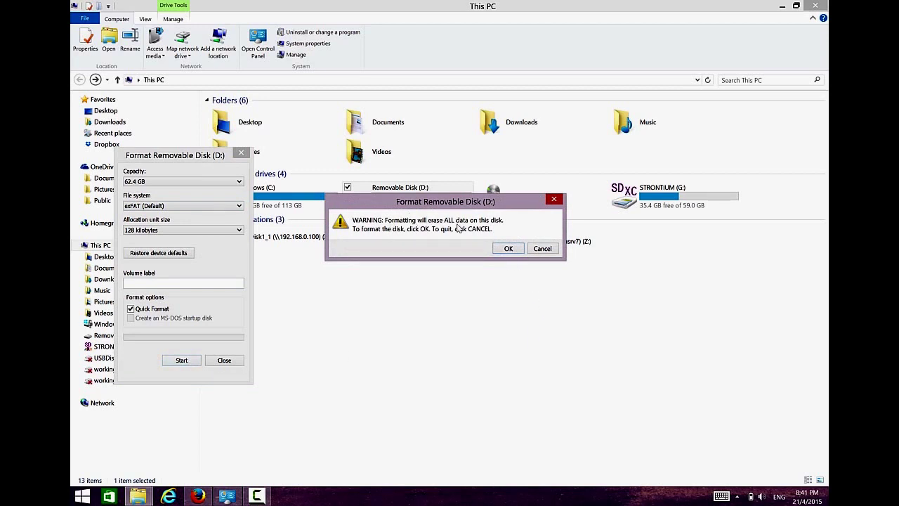
click(506, 249)
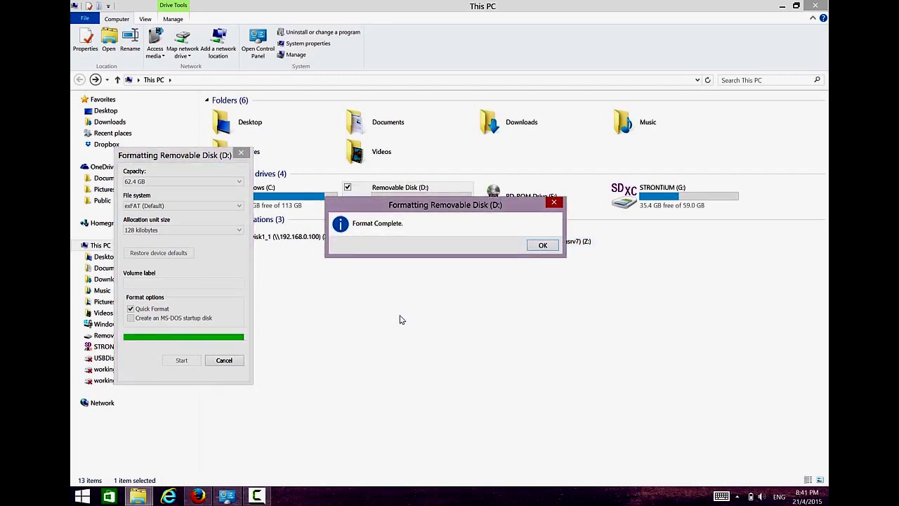
click(542, 245)
click(241, 153)
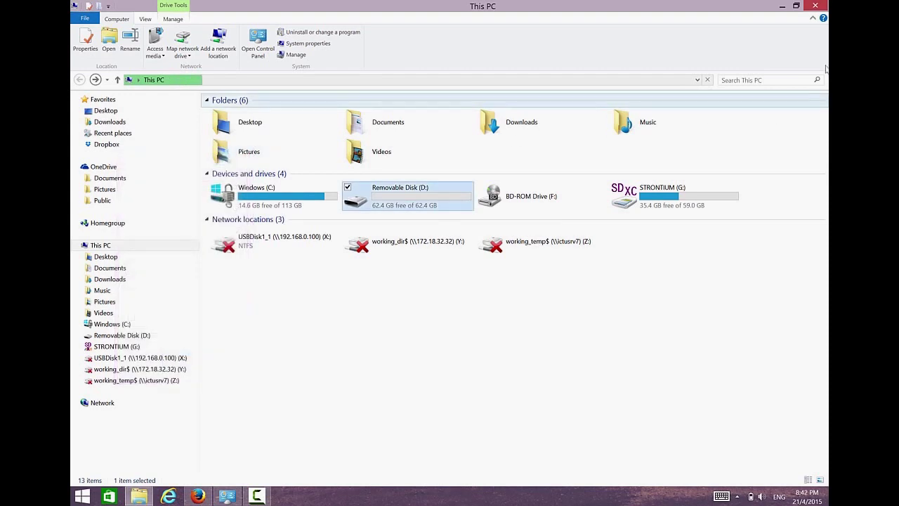
click(782, 7)
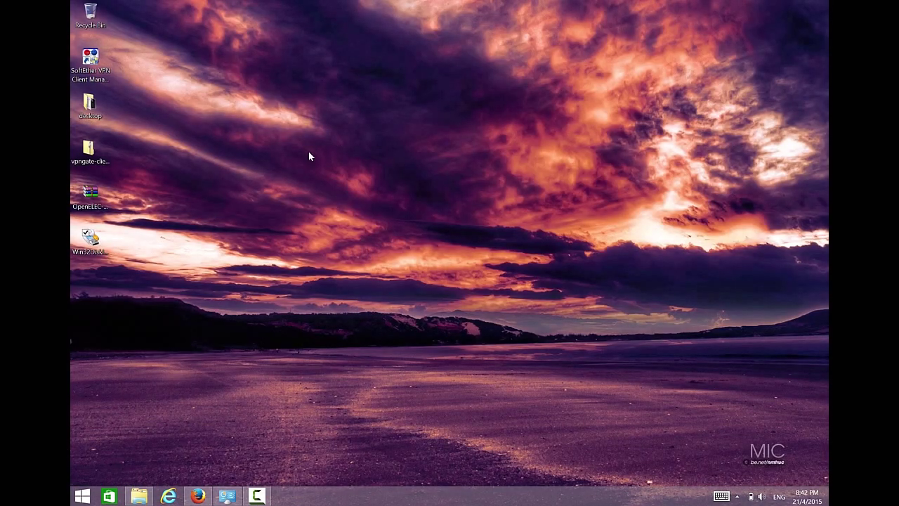
View the Win32 Disk Imager project page on SourceForge in Firefox and clear the browser's search field
key(w)
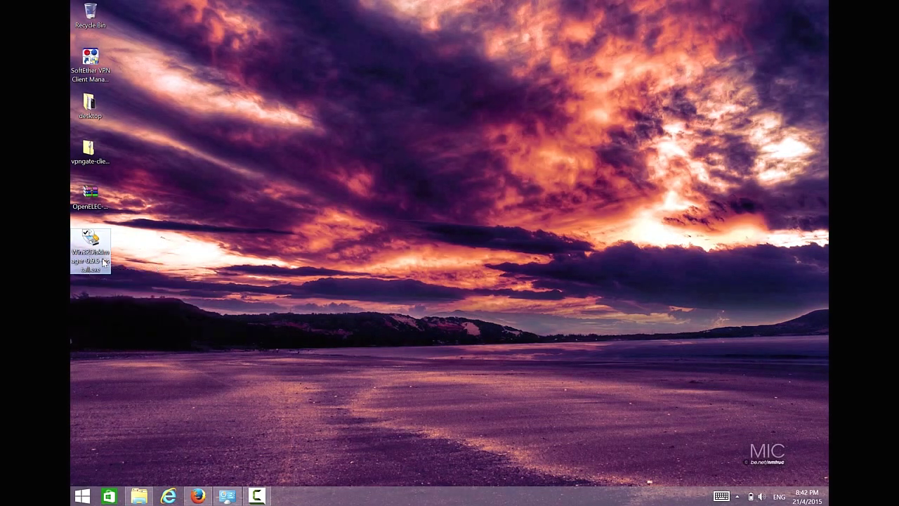
click(186, 257)
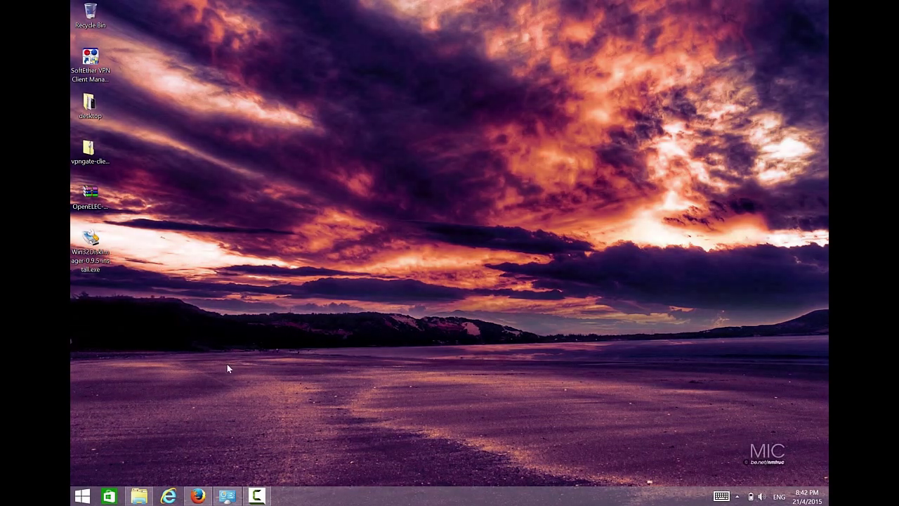
click(198, 496)
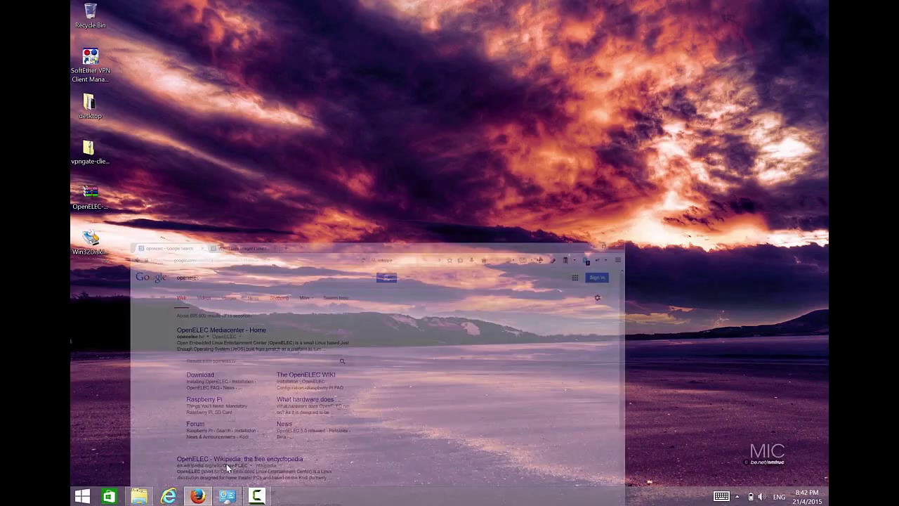
click(260, 9)
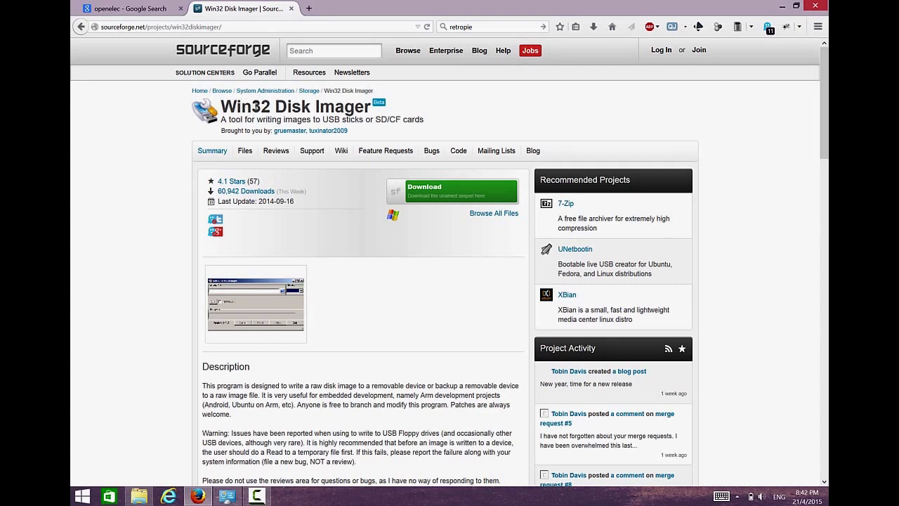
click(474, 26)
key(BackSpace)
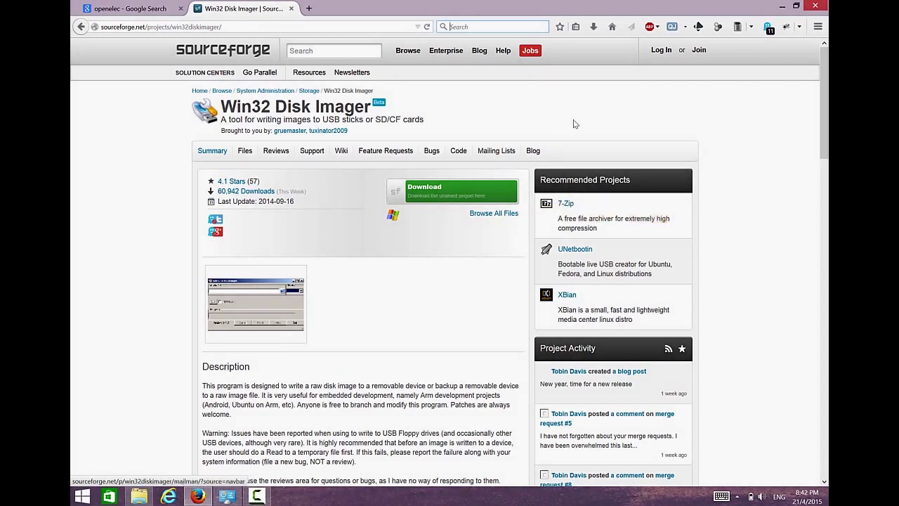
click(782, 5)
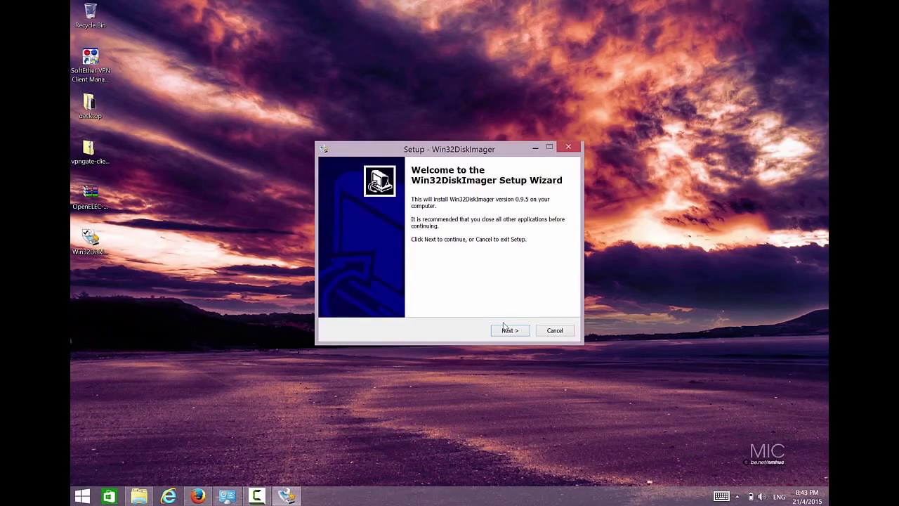
Install Win32DiskImager, accepting the license agreement, keeping the Image Writer Start Menu folder and adding a desktop icon
click(509, 332)
key(Up)
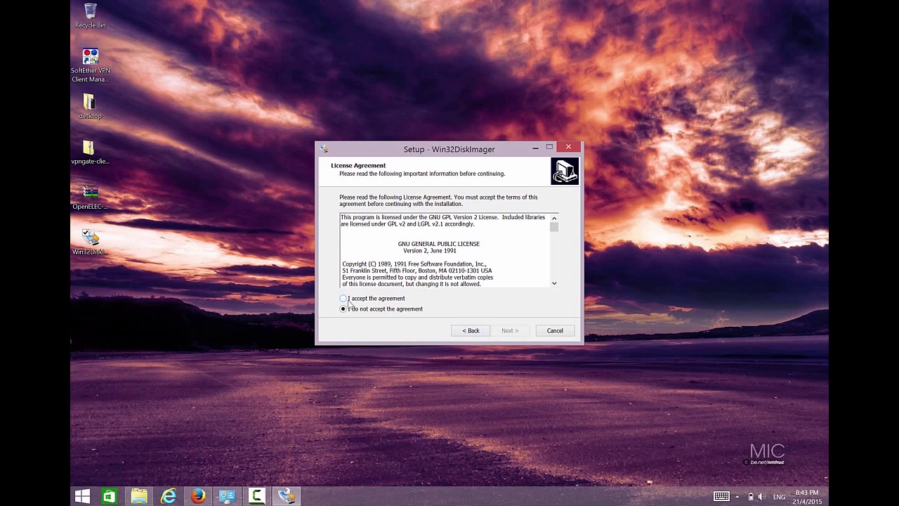
click(497, 333)
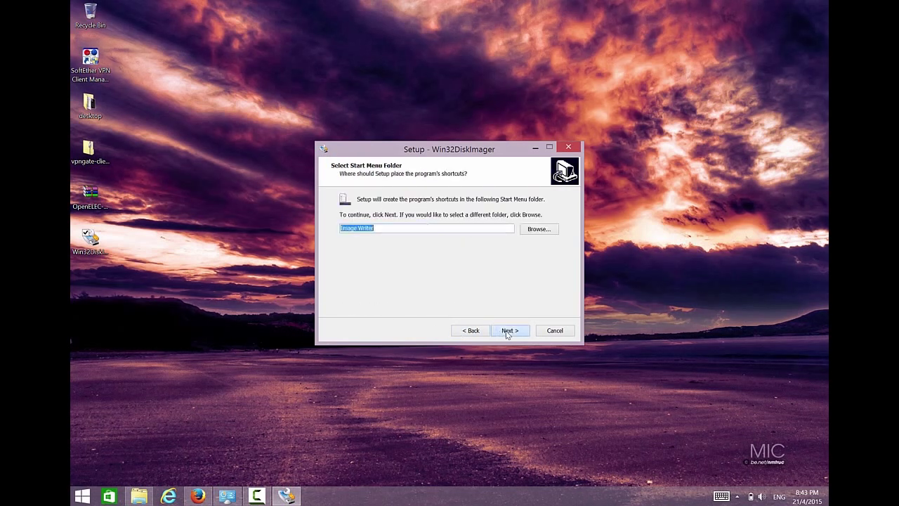
click(508, 333)
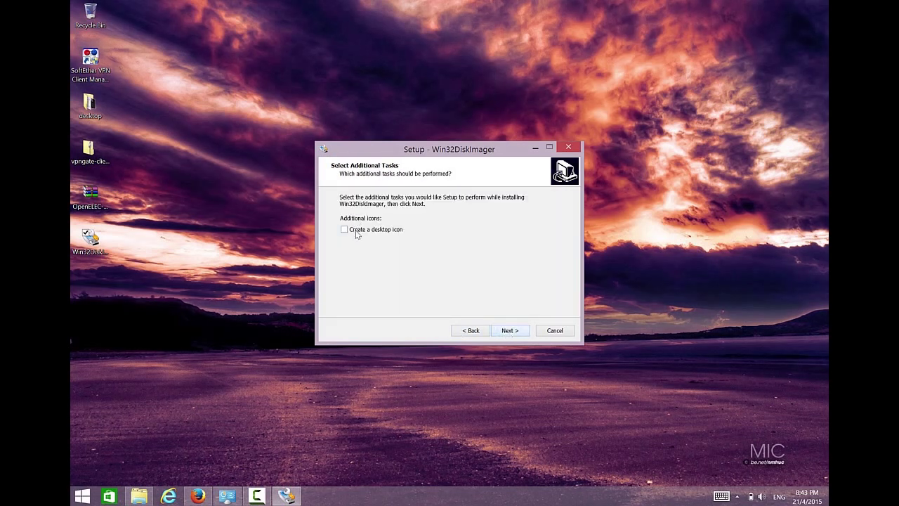
click(504, 334)
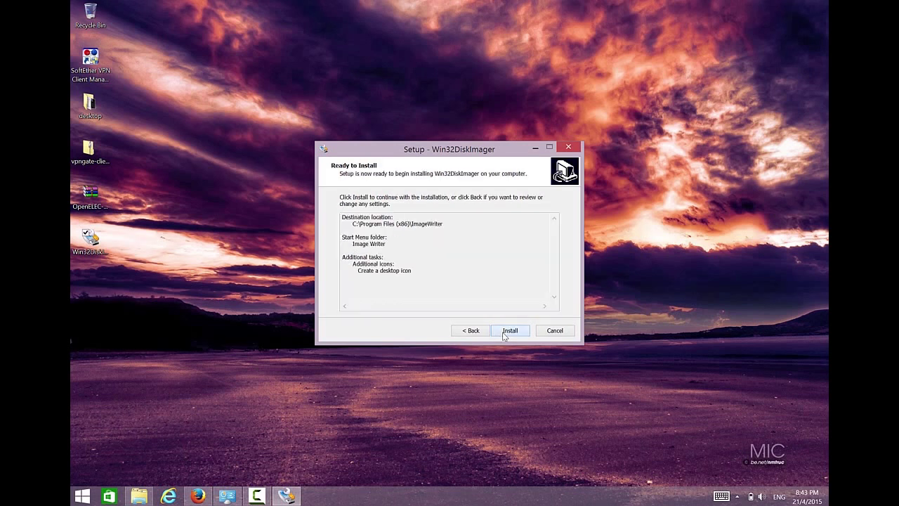
click(505, 336)
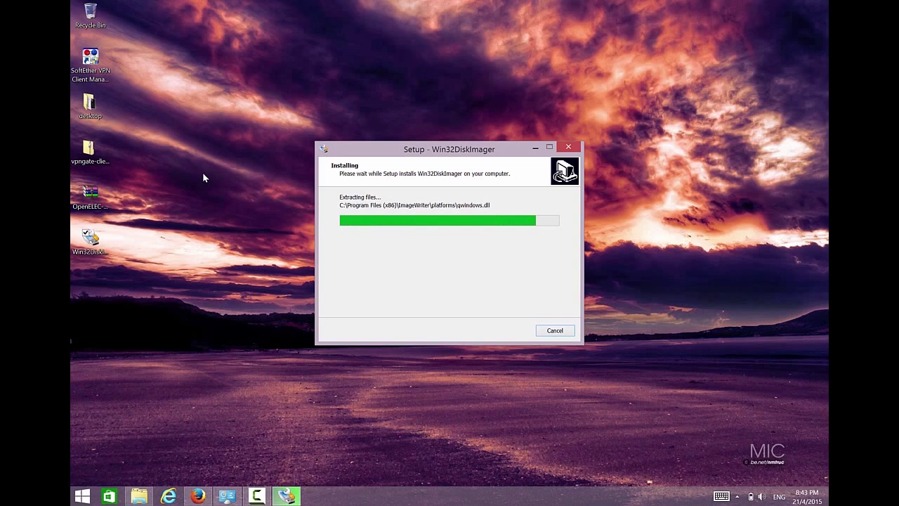
Finish the setup without viewing README.txt and try to launch Win32DiskImager from it
click(416, 241)
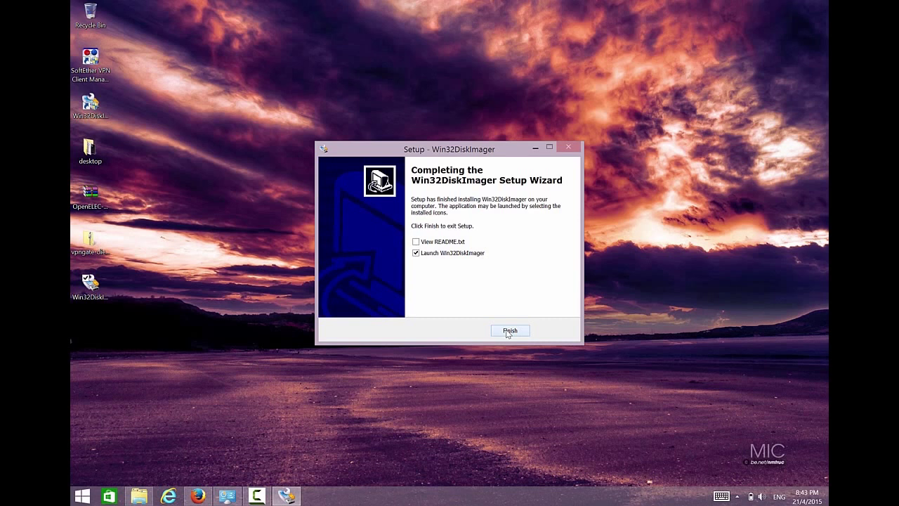
click(510, 331)
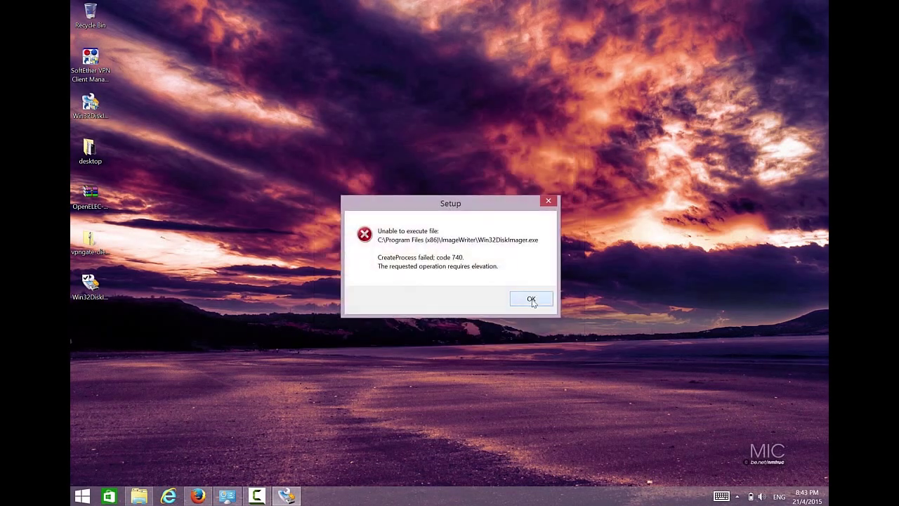
click(530, 301)
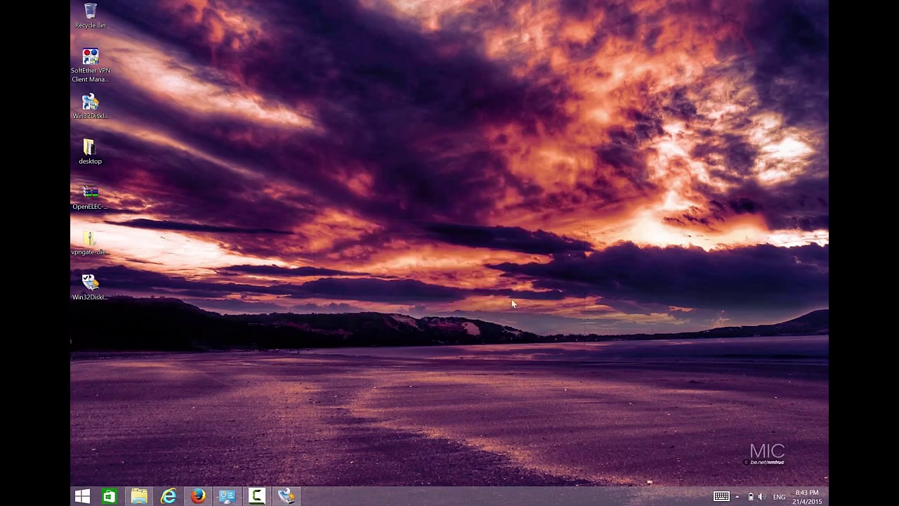
Launch Win32DiskImager from its desktop shortcut
click(91, 112)
double_click(91, 112)
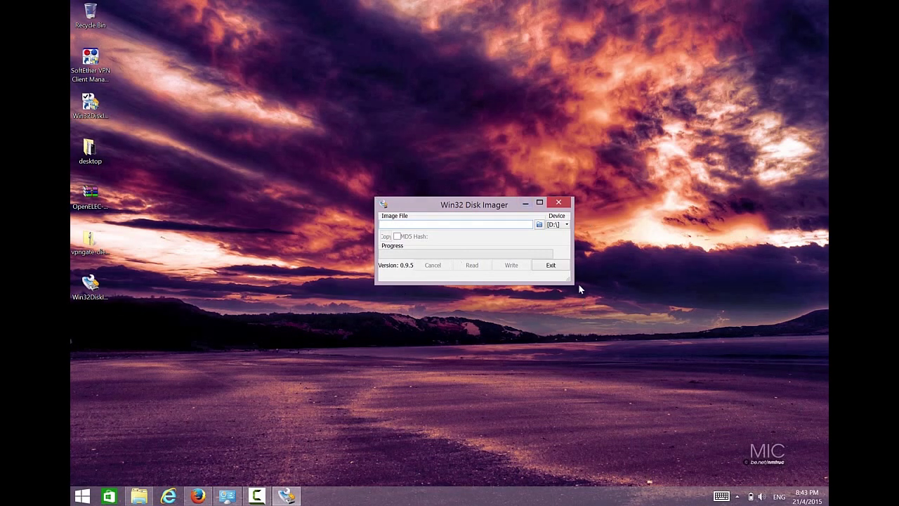
click(90, 107)
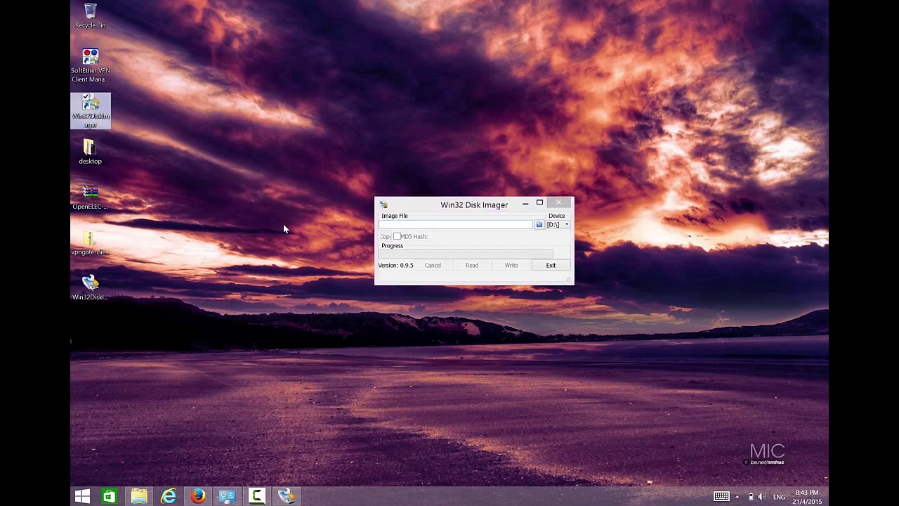
click(282, 222)
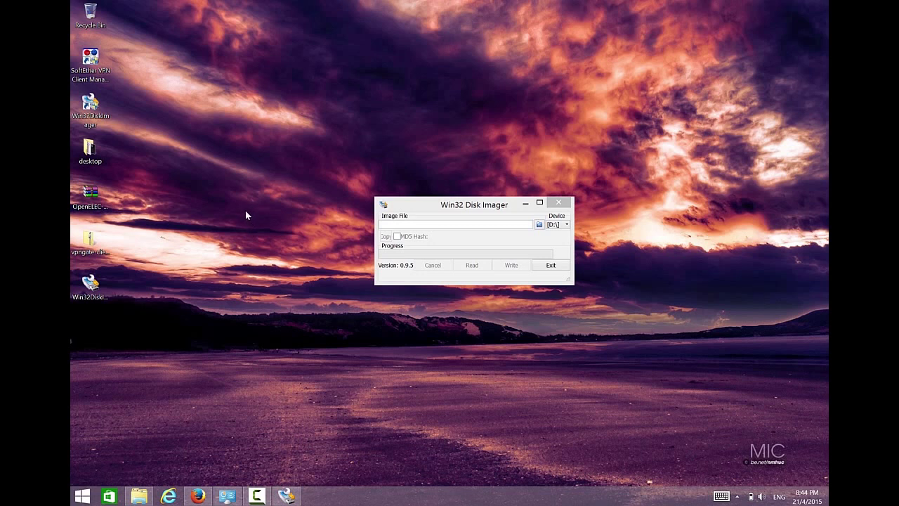
Switch to Firefox and open the download page of the OpenELEC Mediacenter site from the openelec search results
click(202, 487)
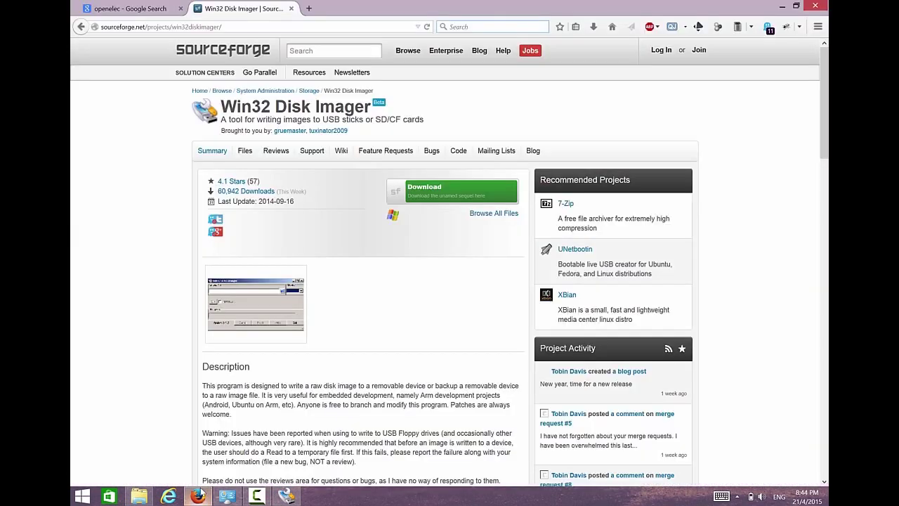
click(148, 11)
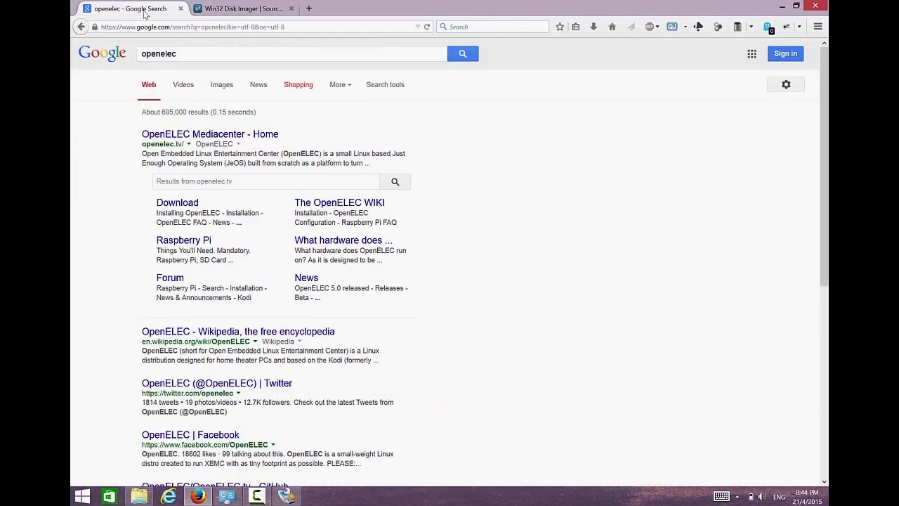
click(216, 138)
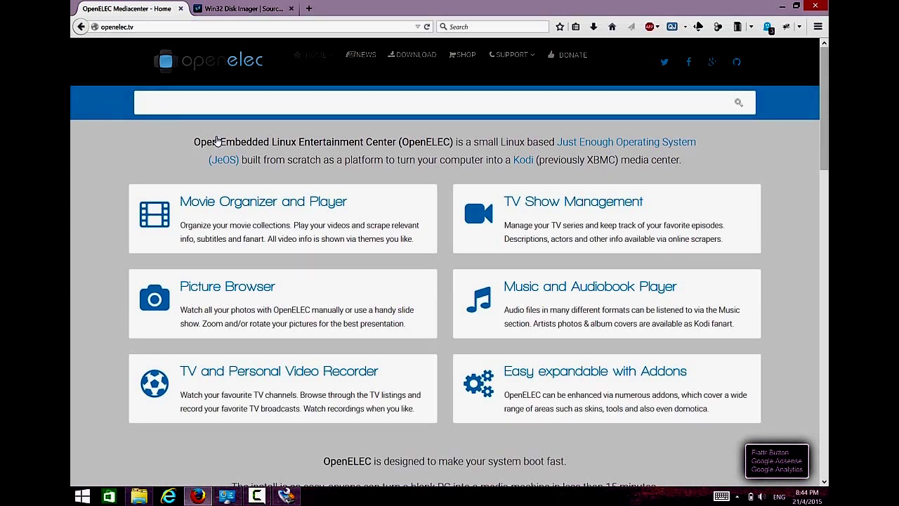
scroll(217, 140, down, 3)
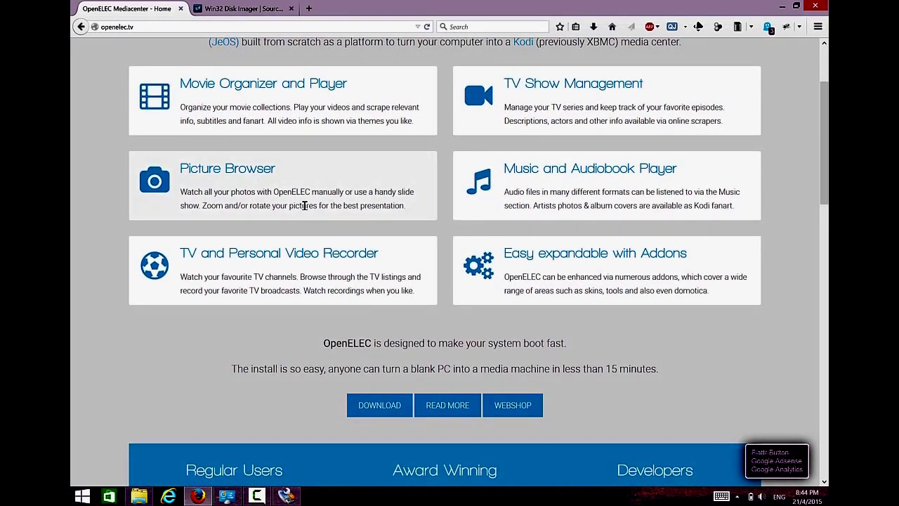
scroll(301, 203, down, 4)
click(378, 235)
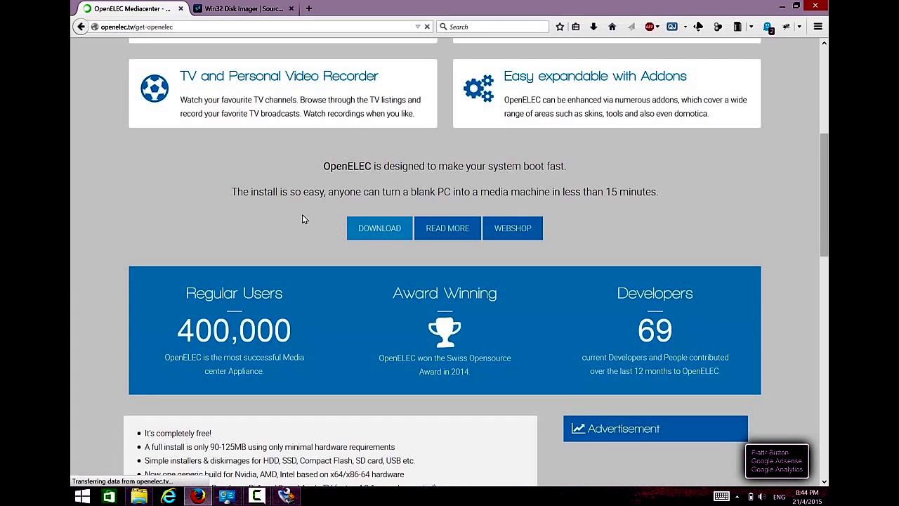
Download the stable OpenELEC 5.0.8 (arm) Diskimage listed under the ARMv7 builds for RPi2 quad core models
scroll(302, 215, down, 2)
scroll(302, 214, down, 2)
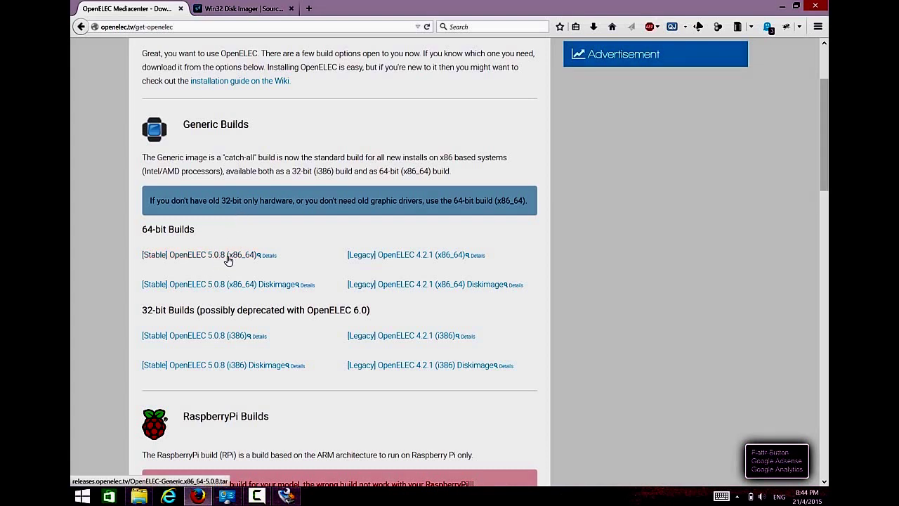
scroll(241, 257, down, 3)
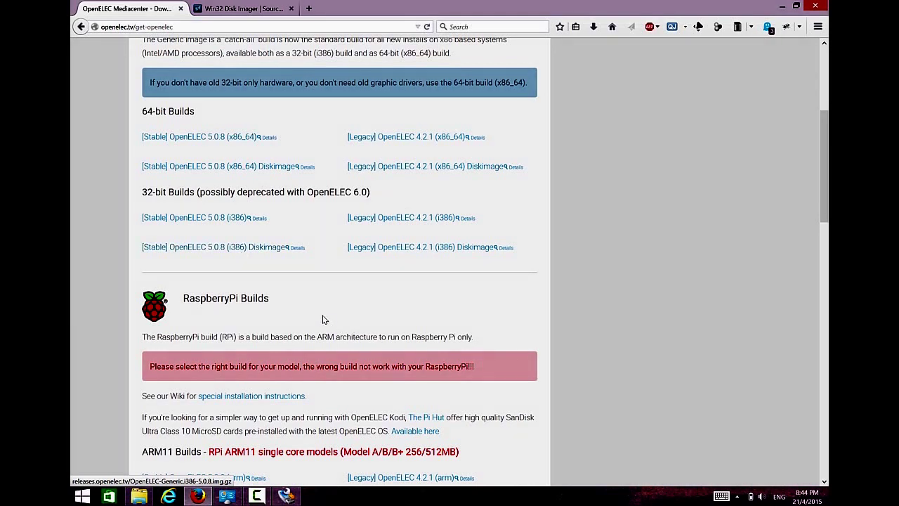
scroll(321, 318, down, 2)
scroll(315, 297, down, 2)
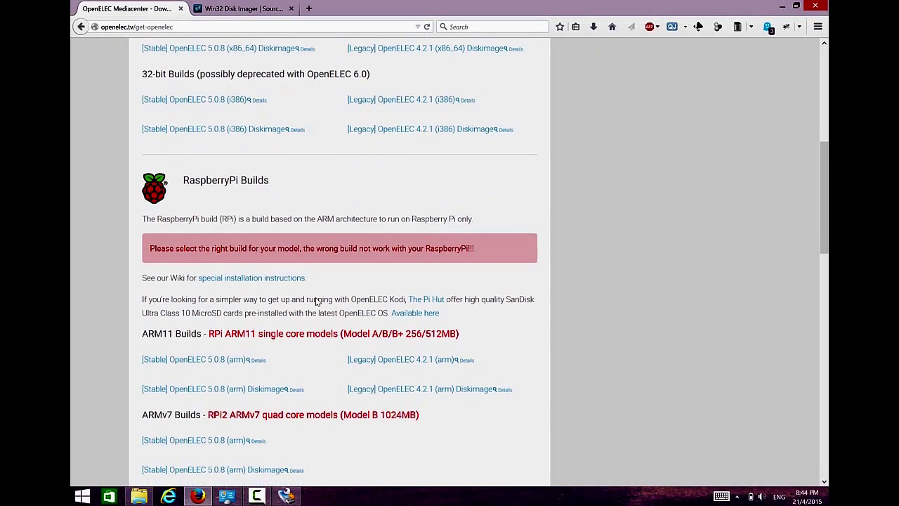
scroll(316, 298, down, 2)
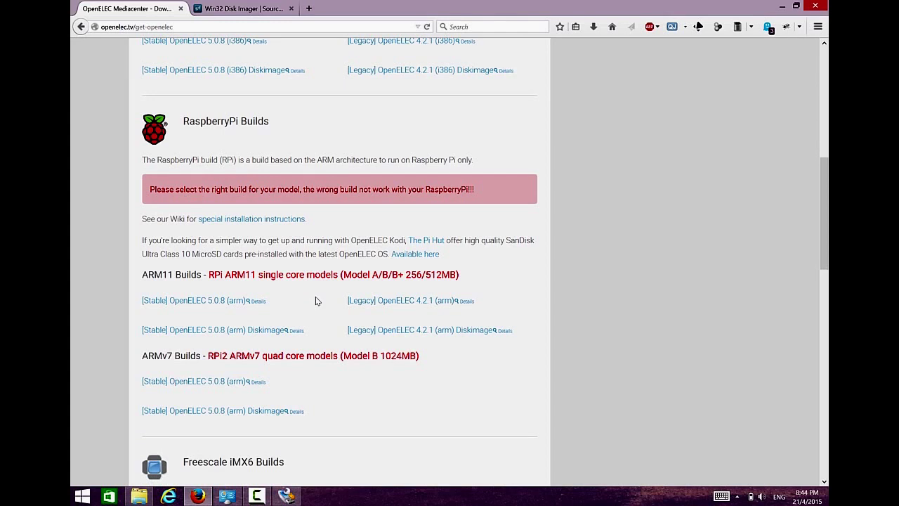
scroll(316, 297, down, 2)
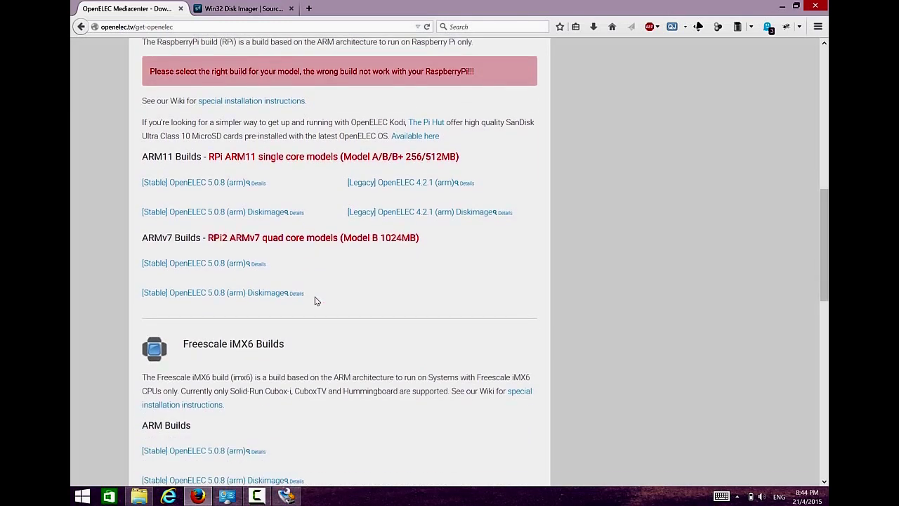
click(194, 295)
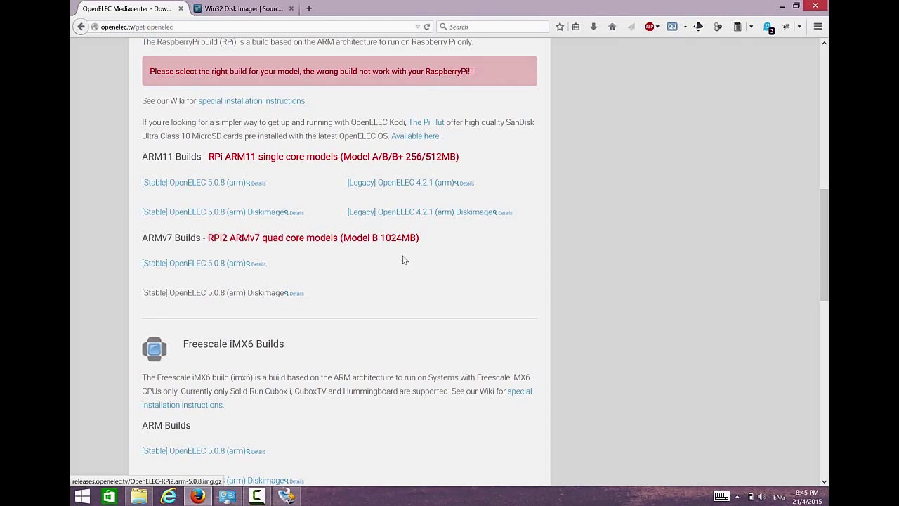
Minimize Firefox and inspect the properties of the OpenELEC-RPi2.arm-5.0.8.img.gz archive on the desktop
click(782, 6)
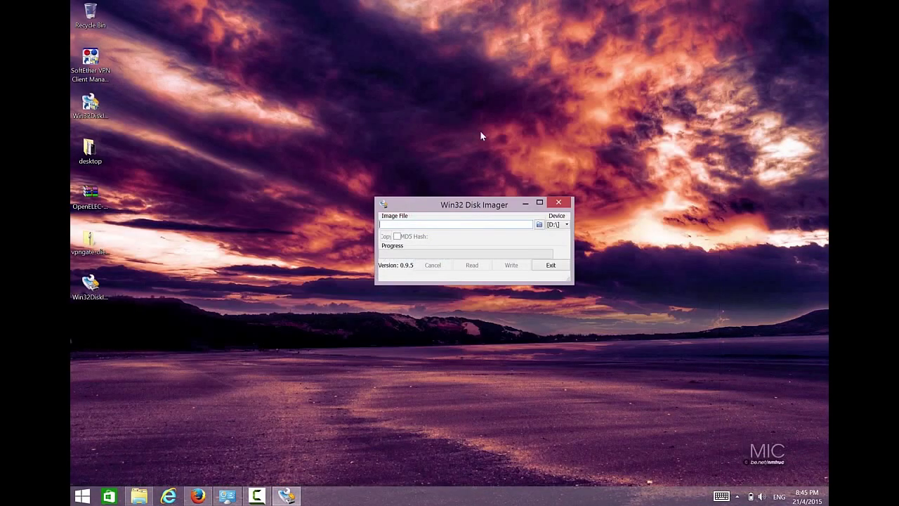
right_click(96, 201)
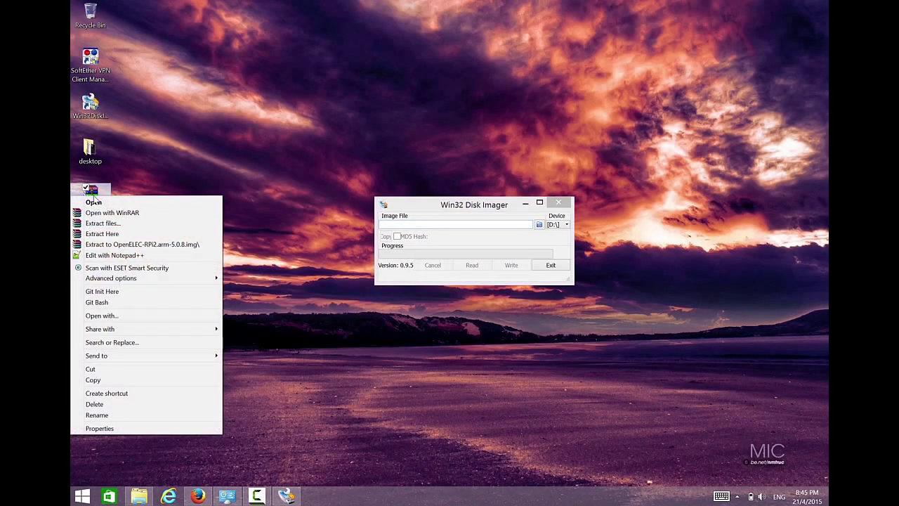
click(123, 429)
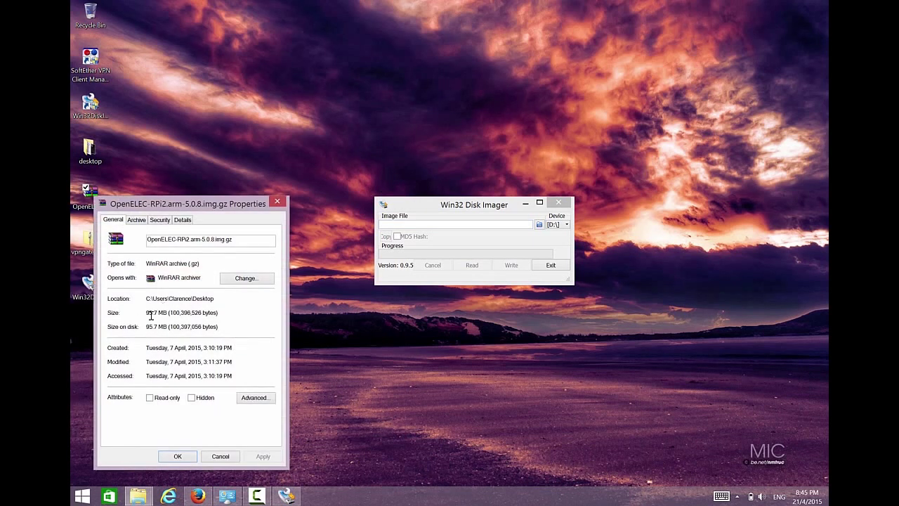
click(276, 202)
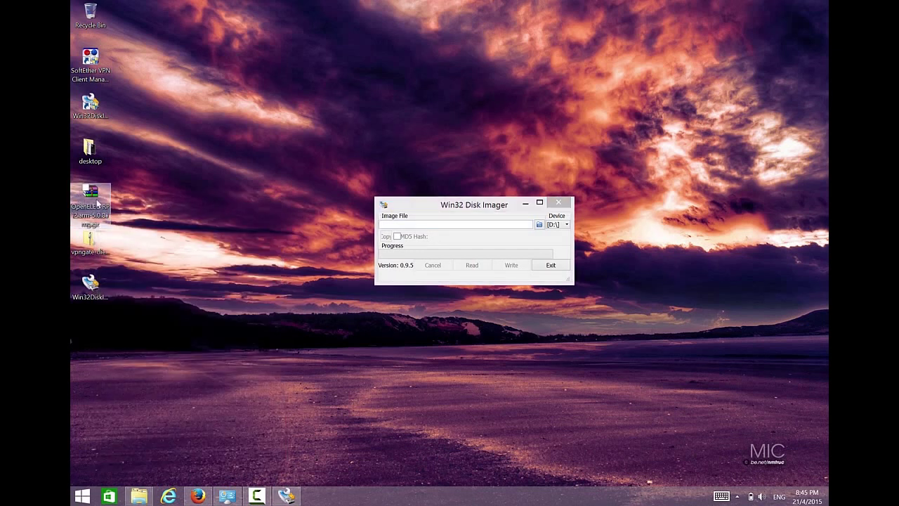
Extract the OpenELEC-RPi2.arm-5.0.8.img.gz archive directly onto the desktop
right_click(97, 203)
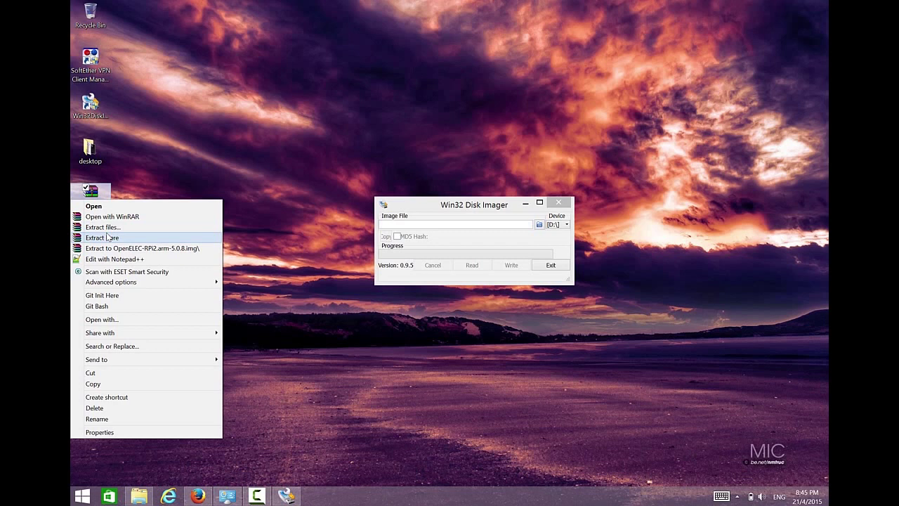
click(107, 237)
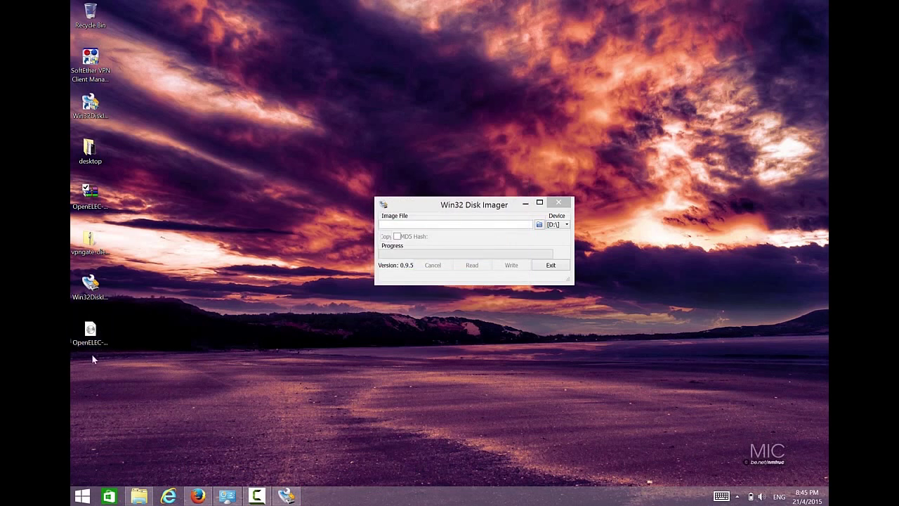
click(241, 306)
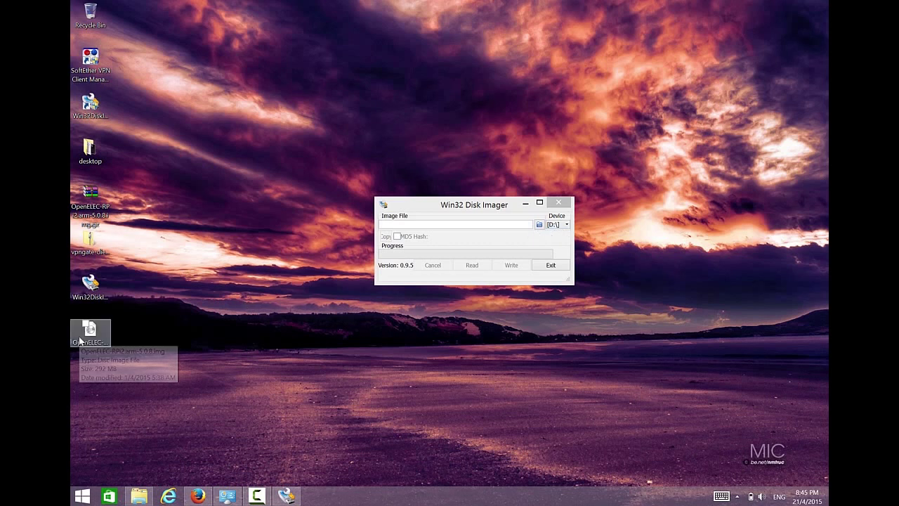
Check the target device choices in Win32 Disk Imager and compare them with the removable drives in This PC
click(566, 225)
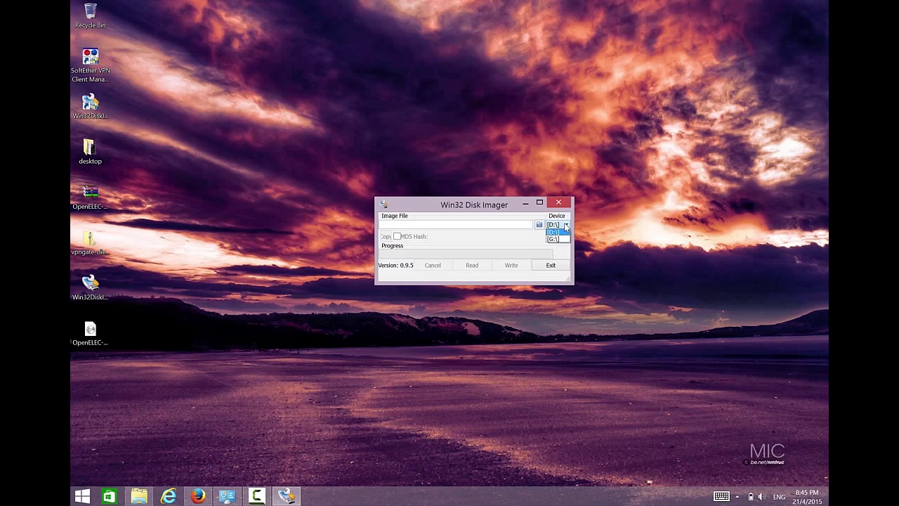
click(600, 225)
click(559, 236)
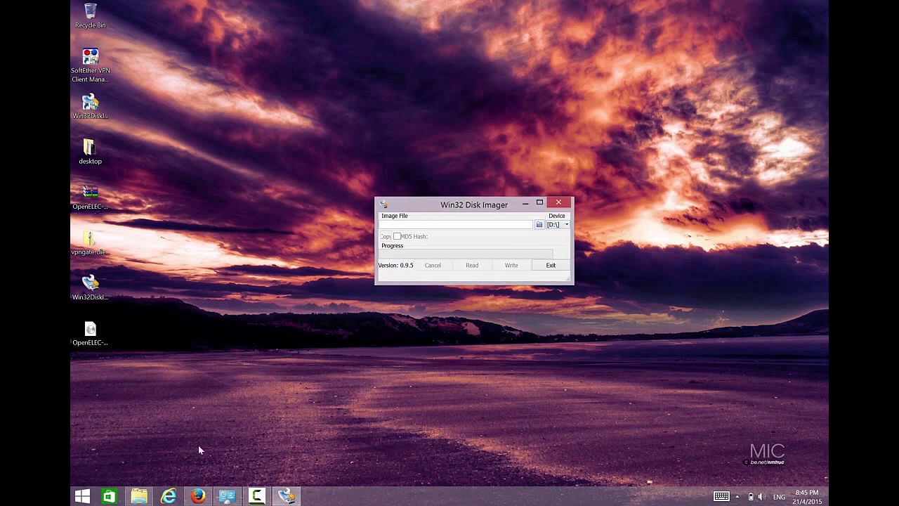
click(139, 496)
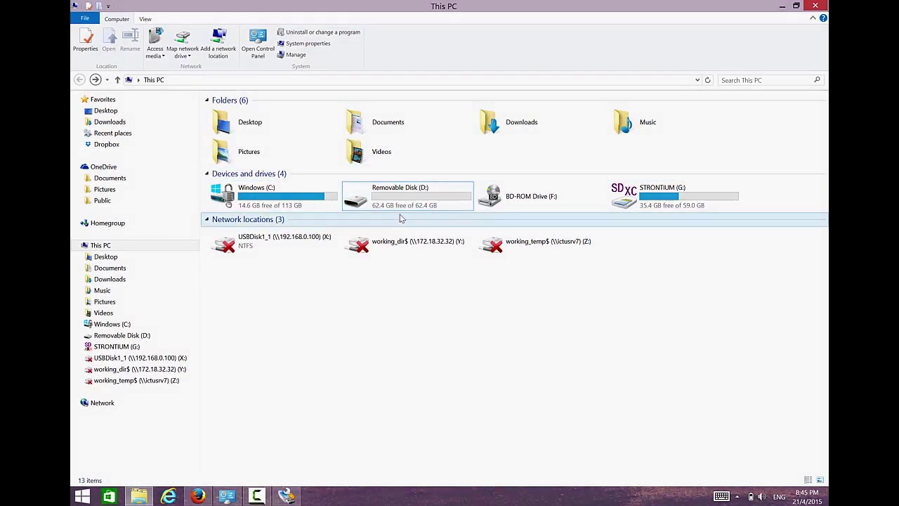
click(782, 6)
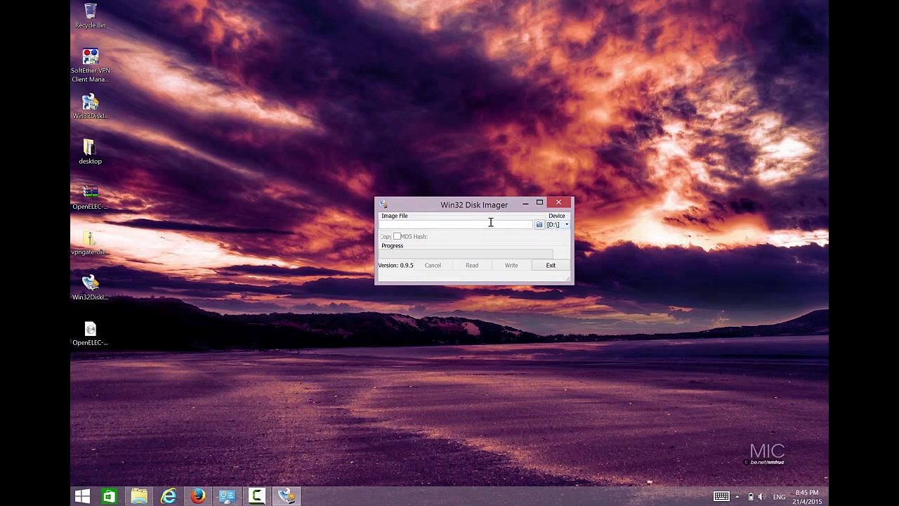
Load OpenELEC-RPi2.arm-5.0.8.img from the Desktop as the image file in Win32 Disk Imager
click(538, 225)
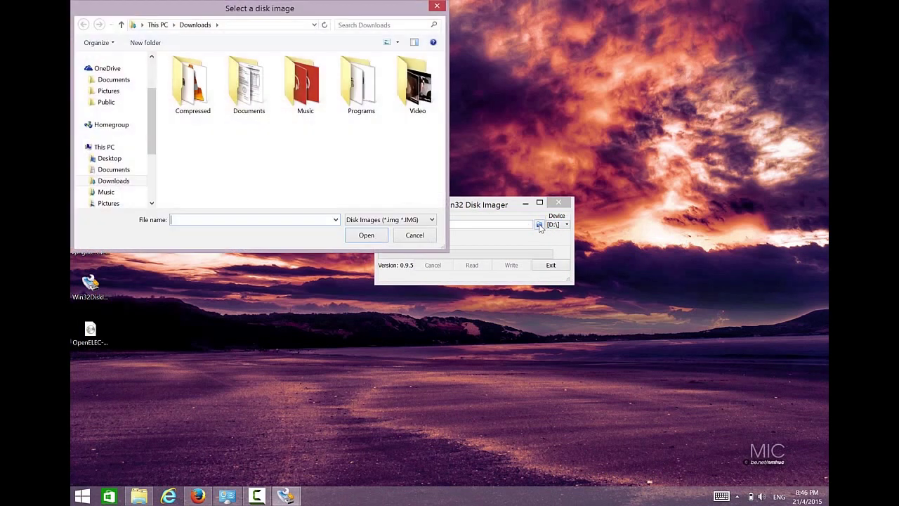
click(110, 162)
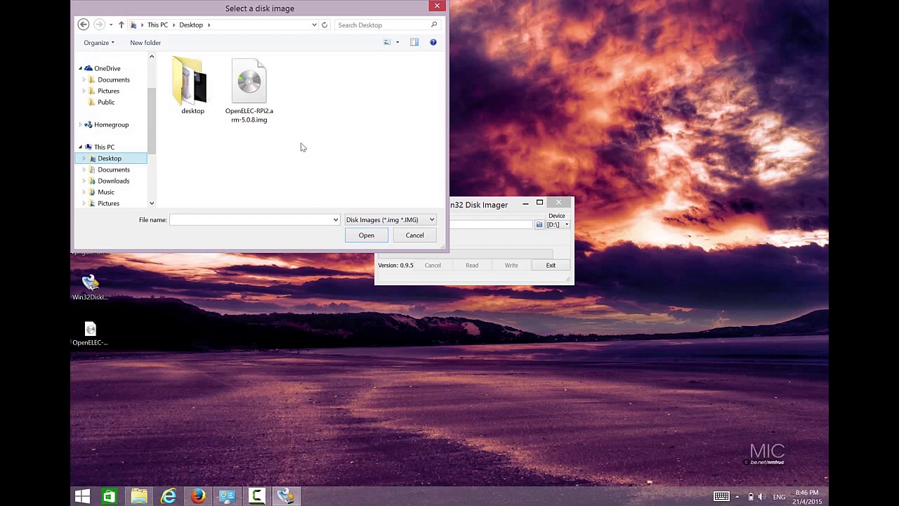
drag(251, 11, 347, 17)
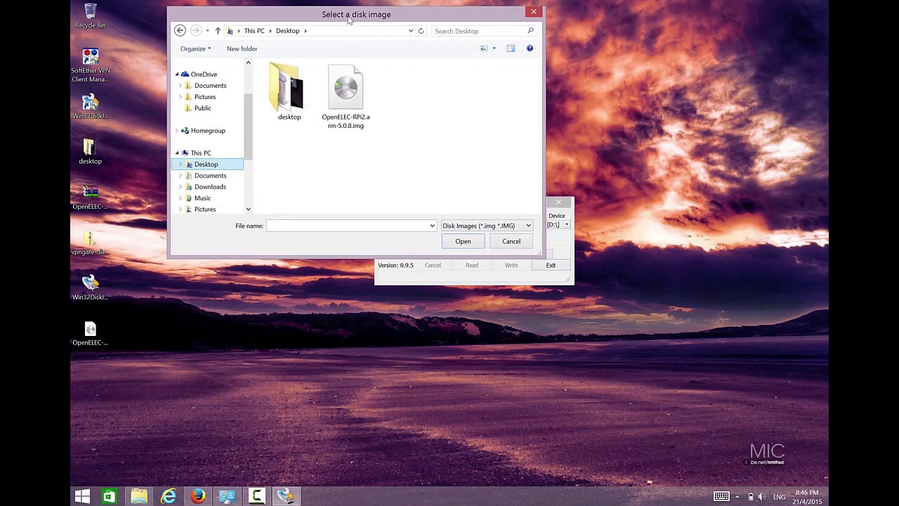
click(344, 106)
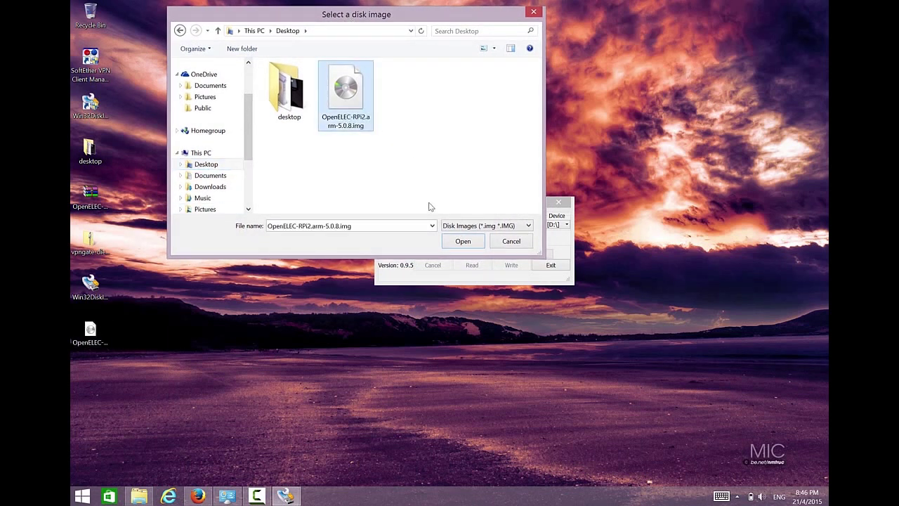
click(460, 241)
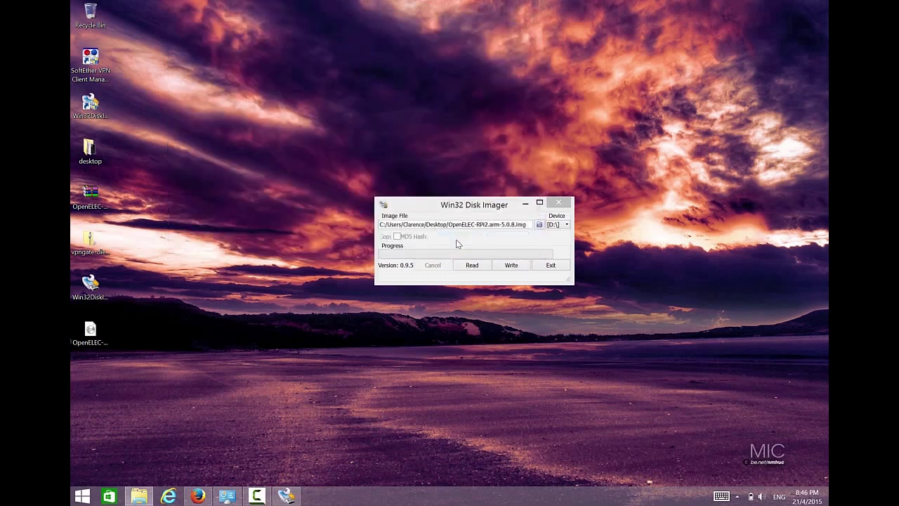
Write the OpenELEC image to device D:\, accepting the overwrite, and close Win32 Disk Imager once it completes
click(503, 265)
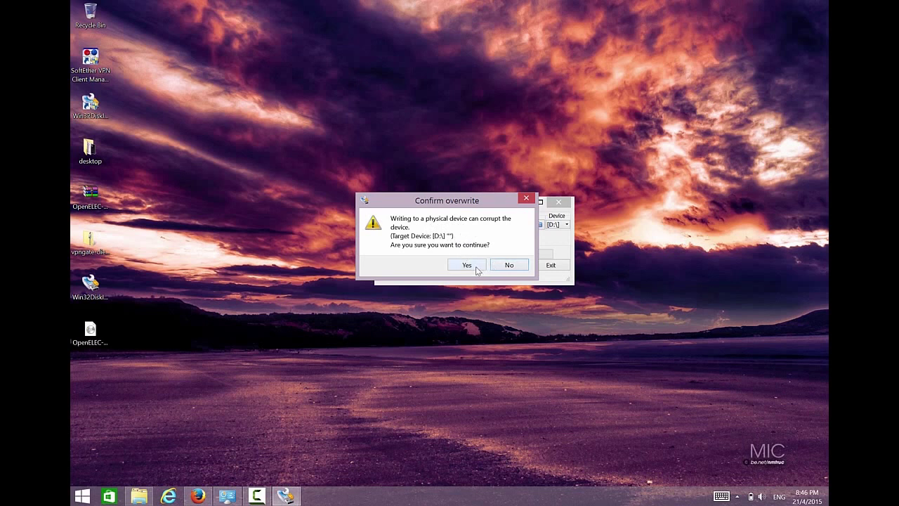
click(467, 265)
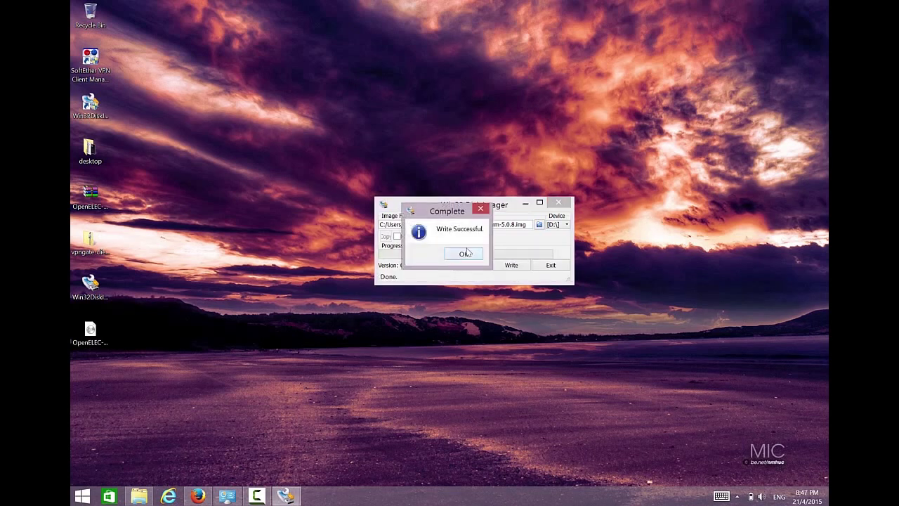
click(465, 253)
click(568, 206)
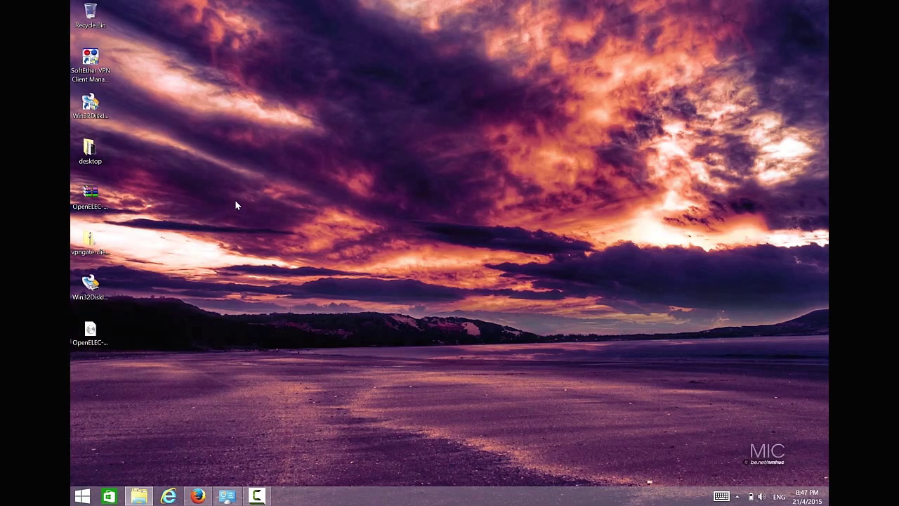
Examine the files written to Removable Disk (D:) in File Explorer and close the window
click(90, 193)
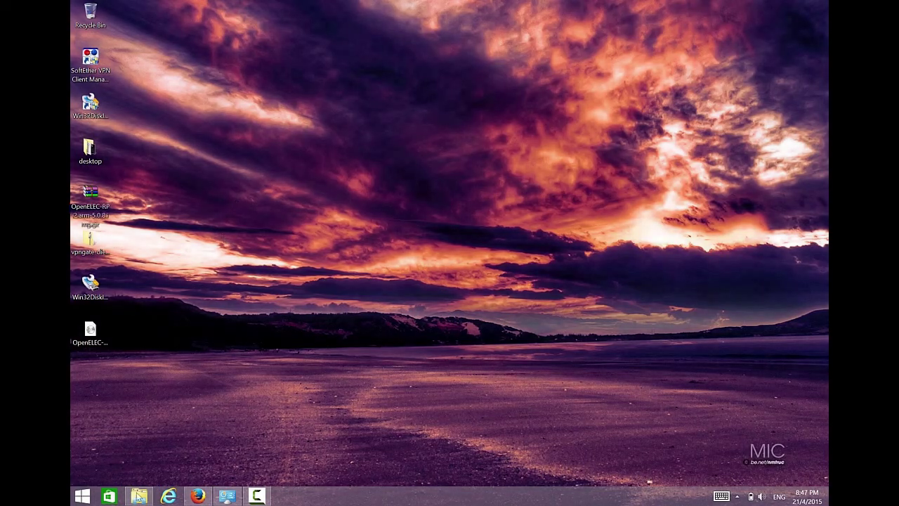
click(139, 496)
click(416, 200)
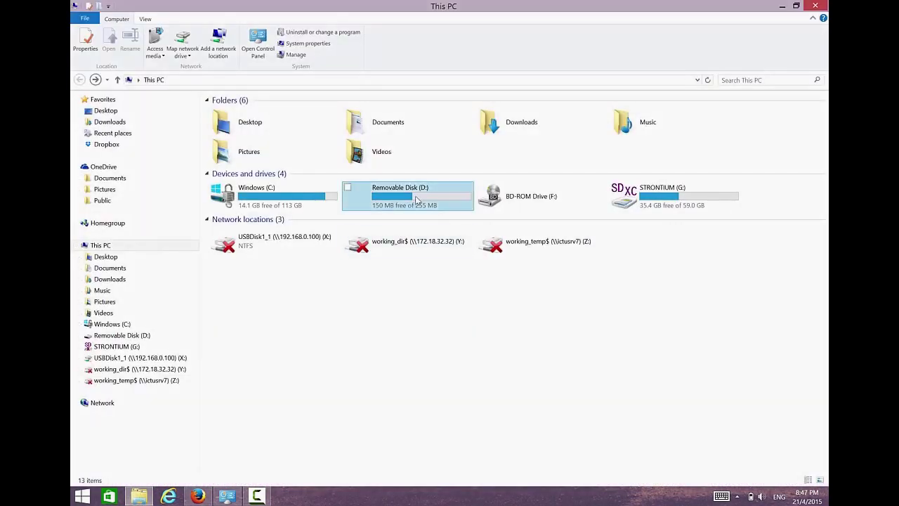
double_click(416, 199)
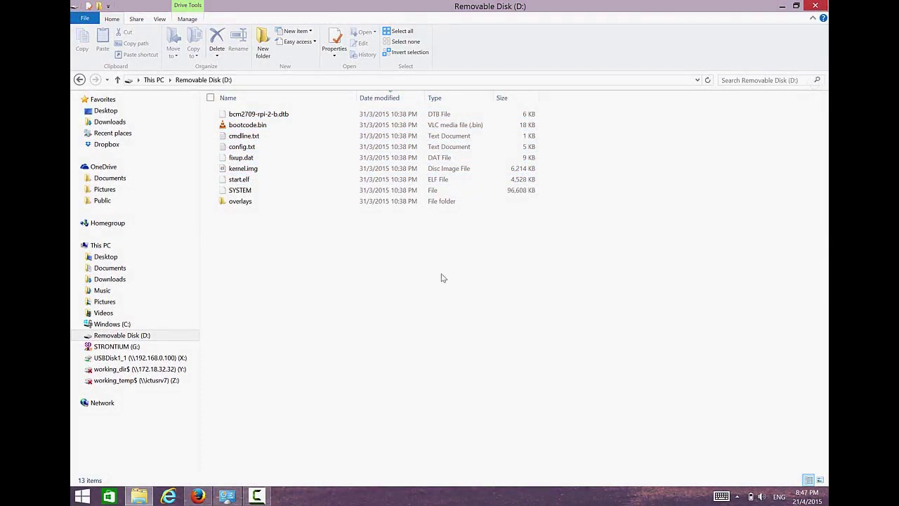
click(815, 6)
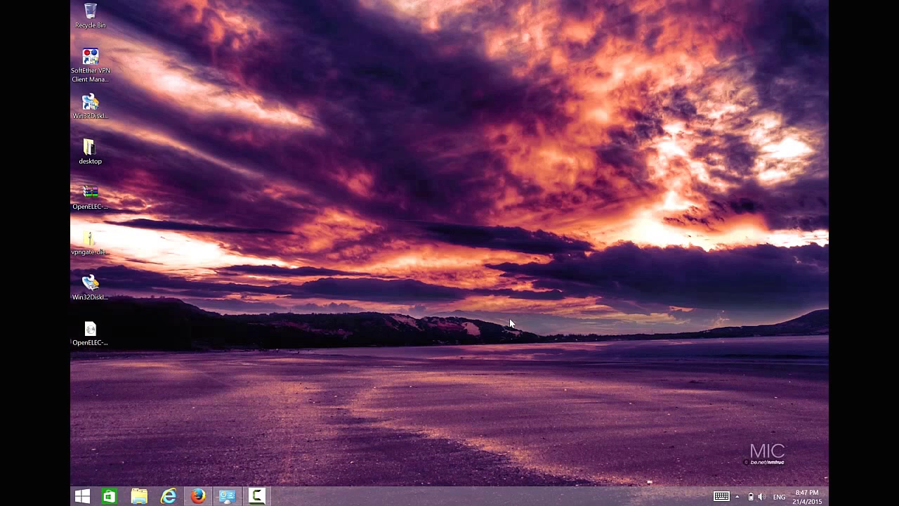
key(F9)
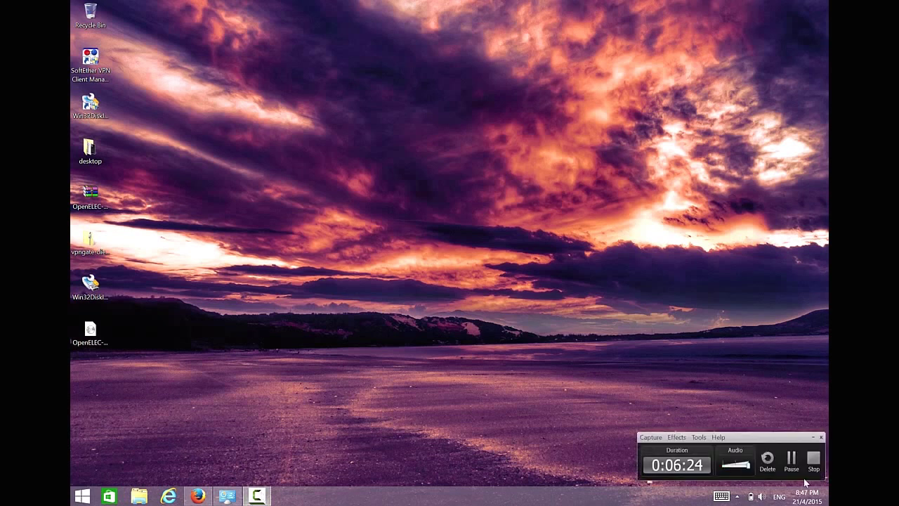